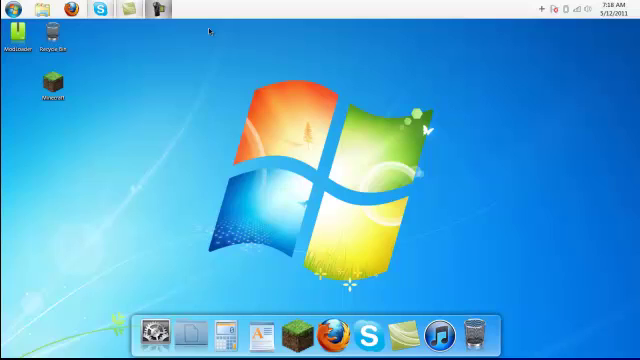
# - Search %appdata% from the Start menu to open the Roaming folder
pyautogui.moveTo(173, 49); pyautogui.dragTo(452, 261)
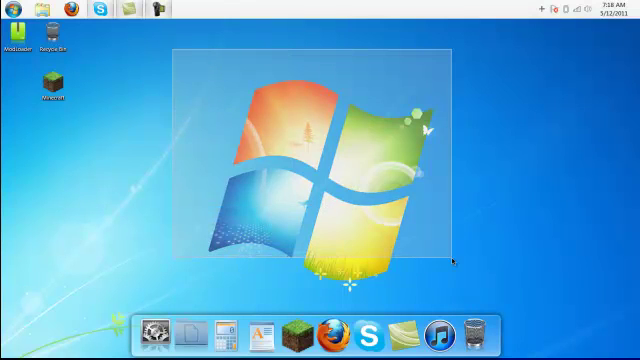
pyautogui.moveTo(452, 261); pyautogui.dragTo(483, 293)
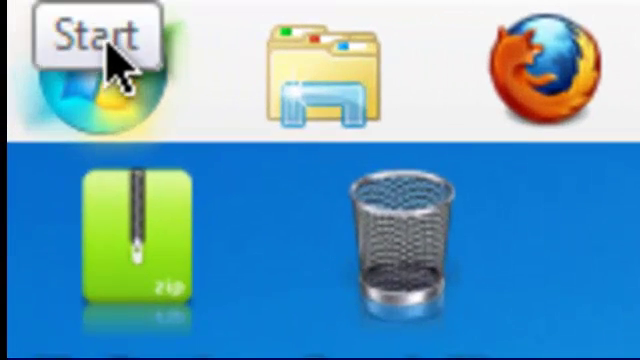
pyautogui.click(110, 45)
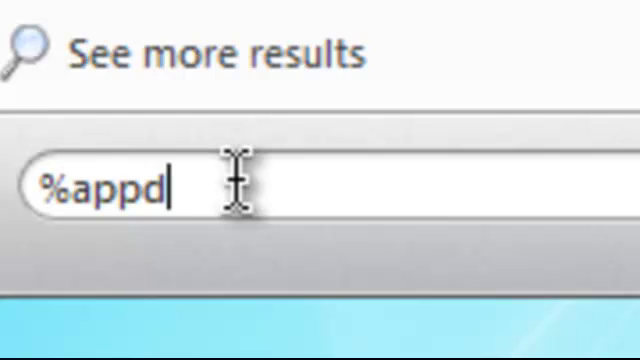
pyautogui.write('ata%')
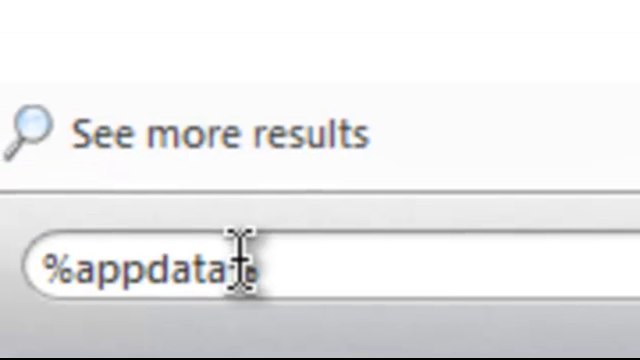
pyautogui.press('Return')
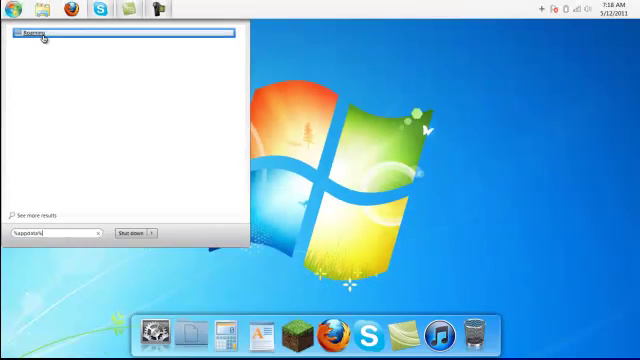
# - Browse into .minecraft\bin and open minecraft.jar with WinRAR archiver
pyautogui.click(43, 38)
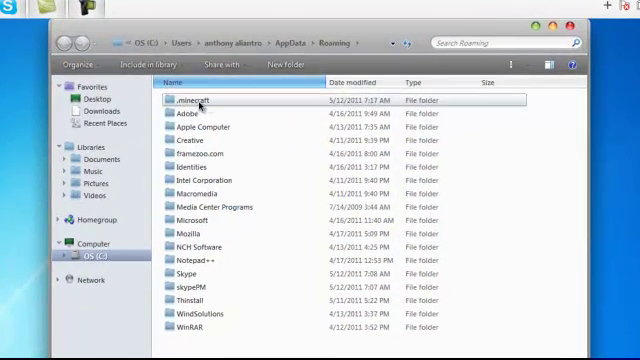
pyautogui.doubleClick(193, 101)
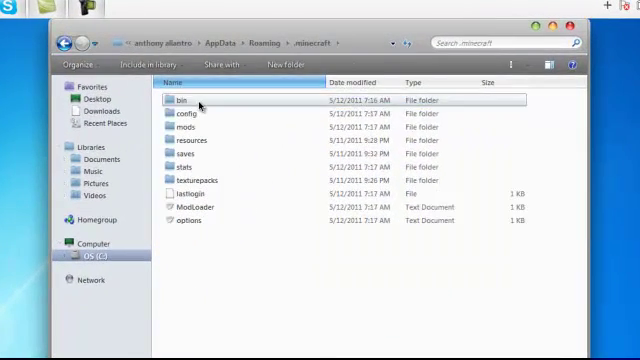
pyautogui.doubleClick(193, 101)
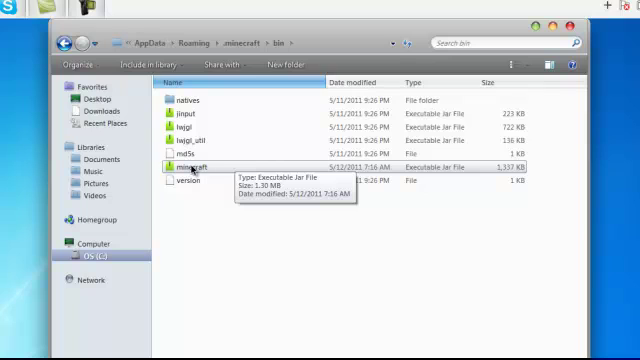
pyautogui.rightClick(193, 169)
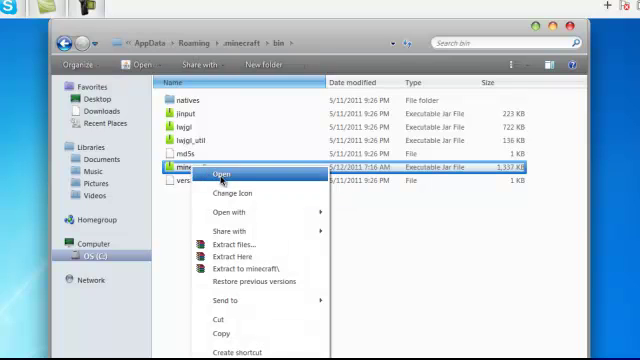
pyautogui.moveTo(230, 212)
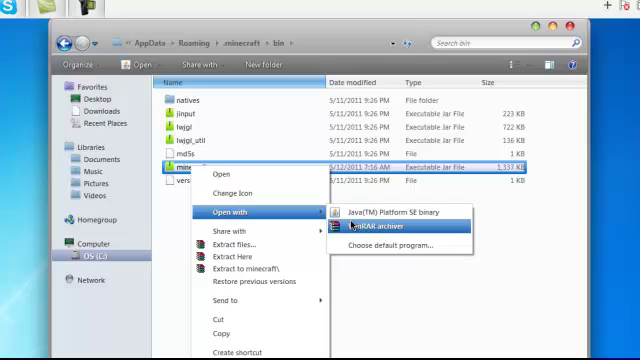
pyautogui.click(355, 227)
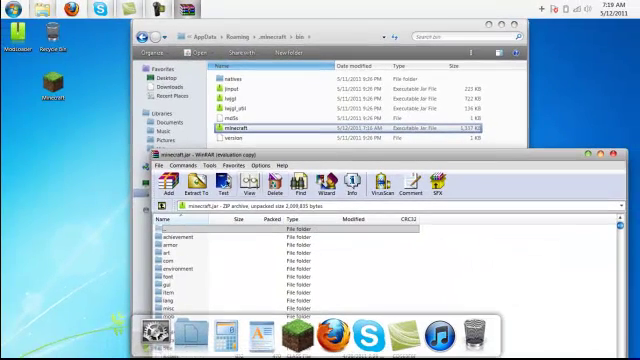
# - Close the bin window, move the minecraft.jar window up, and select the ModLoader zip
pyautogui.moveTo(236, 154); pyautogui.dragTo(236, 136)
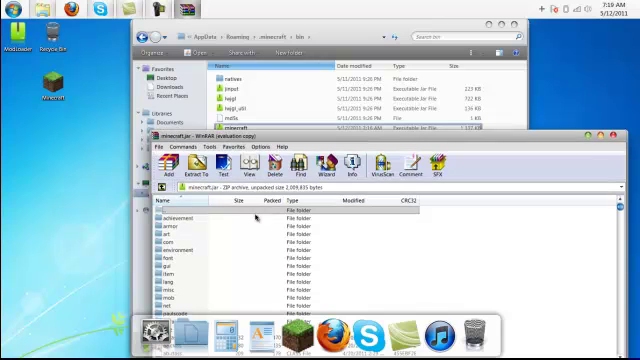
pyautogui.click(513, 24)
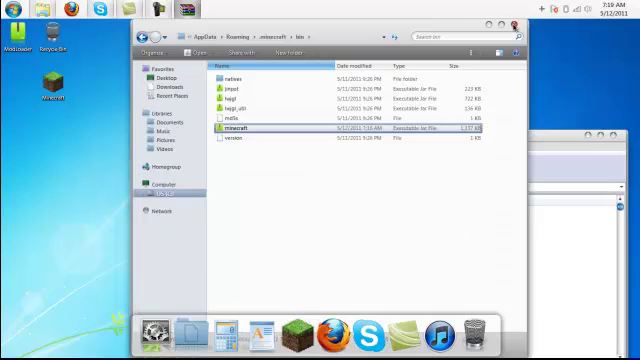
pyautogui.moveTo(440, 140); pyautogui.dragTo(425, 48)
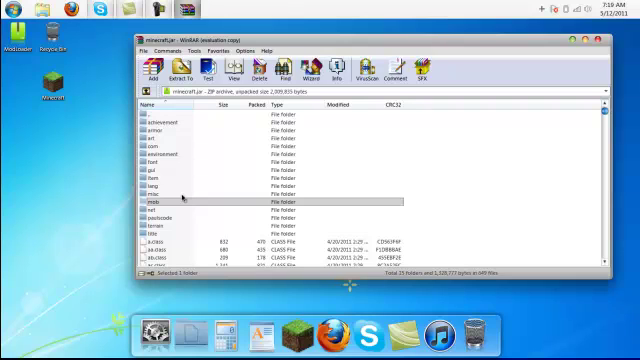
pyautogui.click(8, 27)
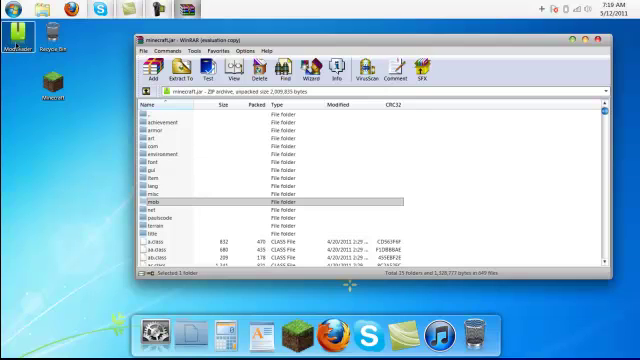
# - Open ModLoader.zip in WinRAR and select all its class files through xd.class
pyautogui.moveTo(15, 30); pyautogui.dragTo(62, 228)
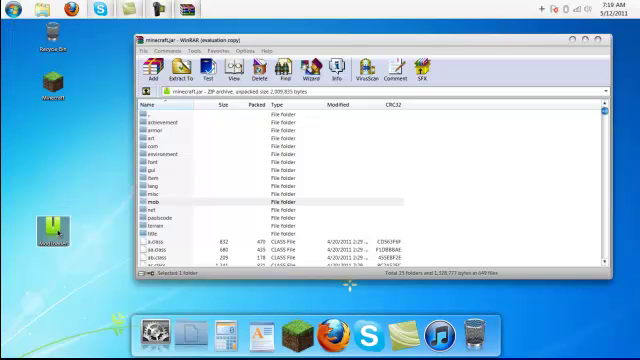
pyautogui.doubleClick(52, 232)
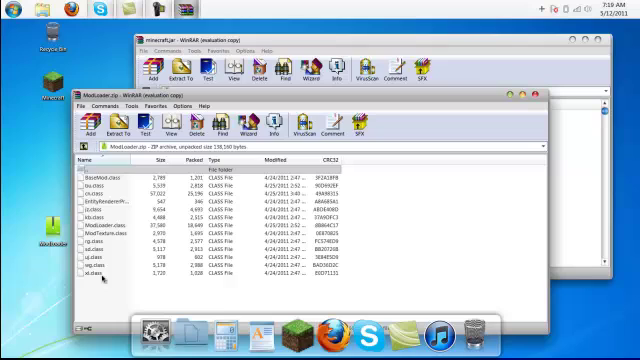
pyautogui.click(97, 272)
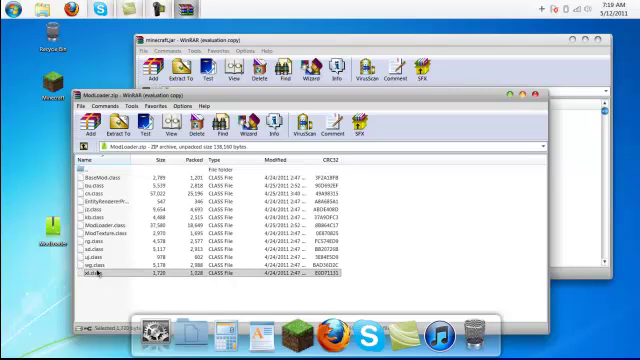
pyautogui.keyDown('shift'); pyautogui.click(100, 177); pyautogui.keyUp('shift')
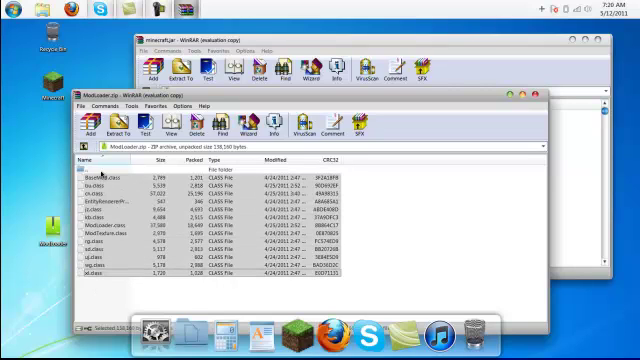
# - Drag the selected class files into minecraft.jar, confirm with OK, and close ModLoader.zip
pyautogui.moveTo(140, 95)
pyautogui.mouseDown()
pyautogui.moveTo(112, 193)
pyautogui.moveTo(112, 258)
pyautogui.mouseUp()
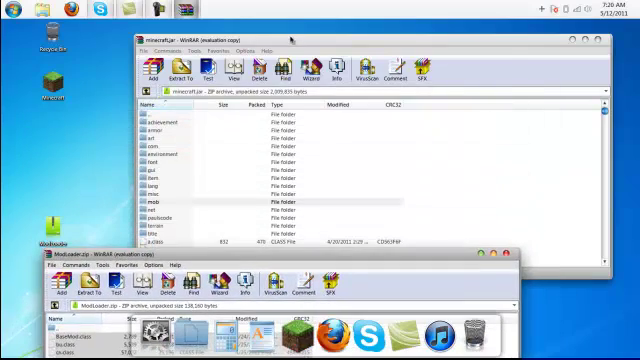
pyautogui.moveTo(291, 41)
pyautogui.mouseDown()
pyautogui.moveTo(323, 20)
pyautogui.moveTo(396, 2)
pyautogui.mouseUp()
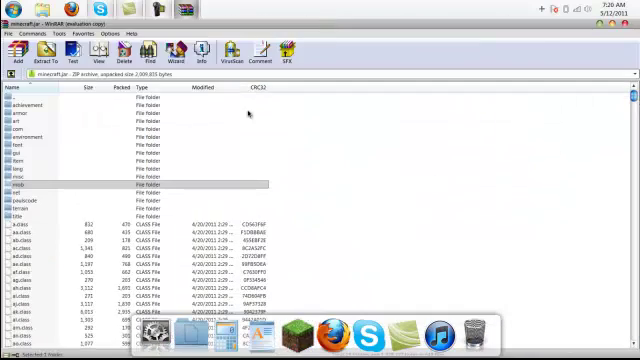
pyautogui.click(612, 25)
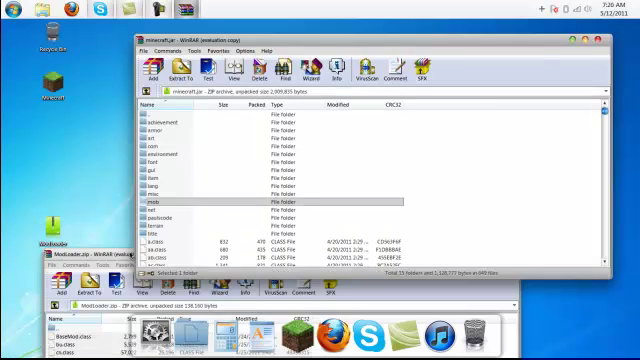
pyautogui.click(80, 338)
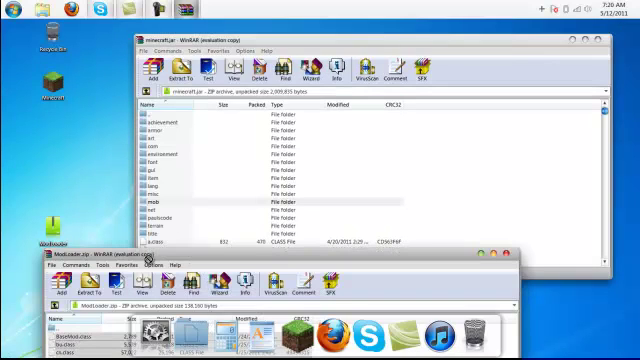
pyautogui.moveTo(187, 250); pyautogui.dragTo(186, 246)
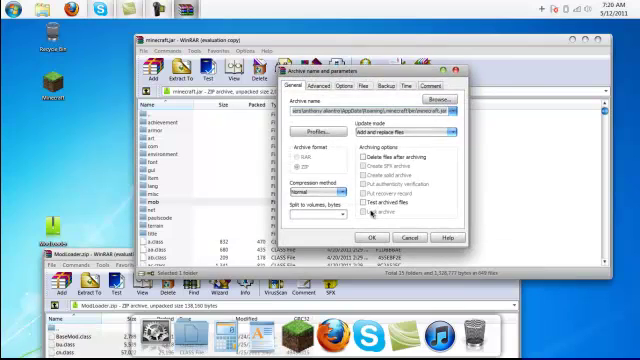
pyautogui.click(377, 240)
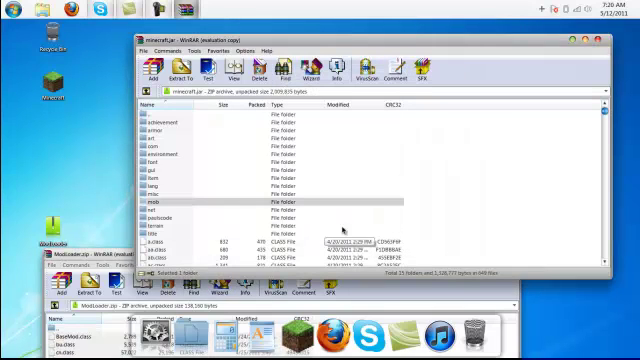
pyautogui.click(110, 252)
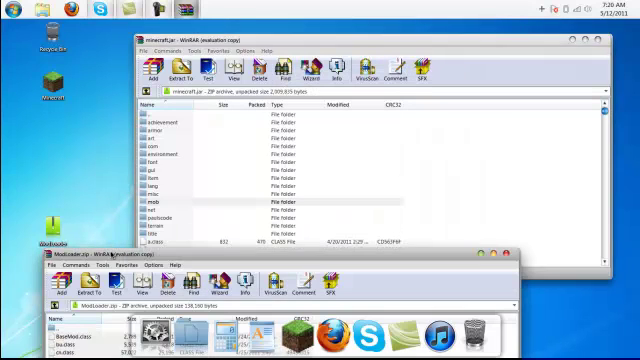
pyautogui.click(507, 256)
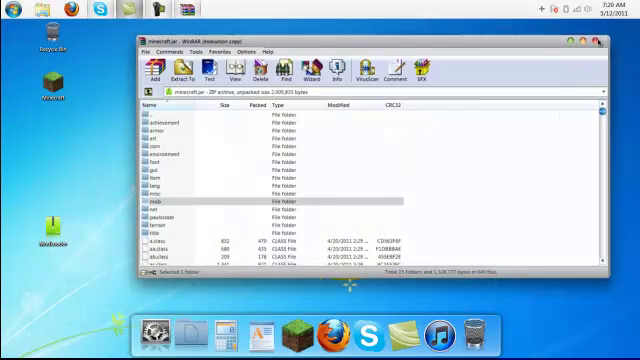
# - Close minecraft.jar, launch Minecraft from the desktop, and allow it past the security warning
pyautogui.hotkey('alt', 'F4')
pyautogui.doubleClick(52, 82)
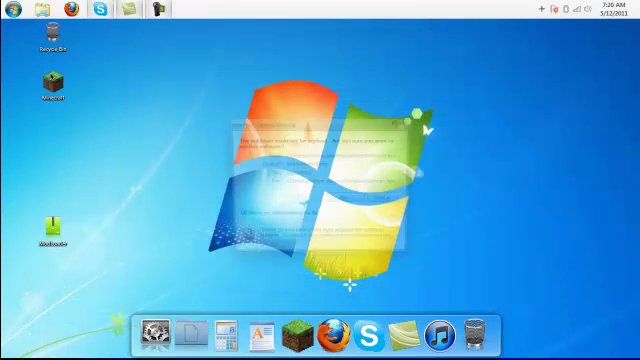
pyautogui.click(345, 201)
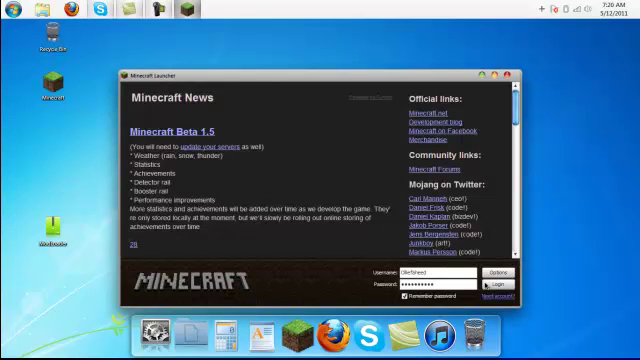
# - Log in to the launcher and choose Singleplayer to reach World1's Select World screen
pyautogui.click(498, 285)
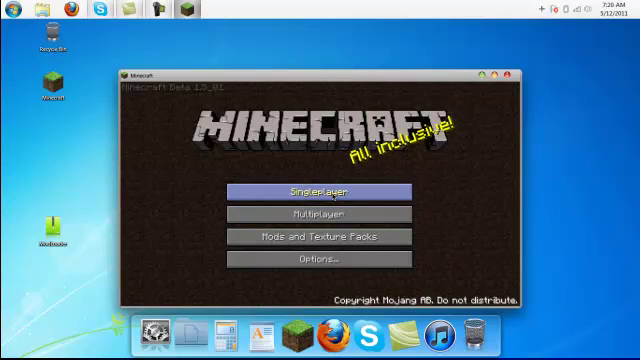
pyautogui.click(334, 194)
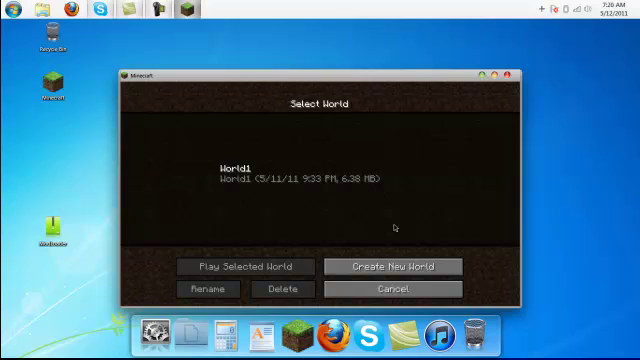